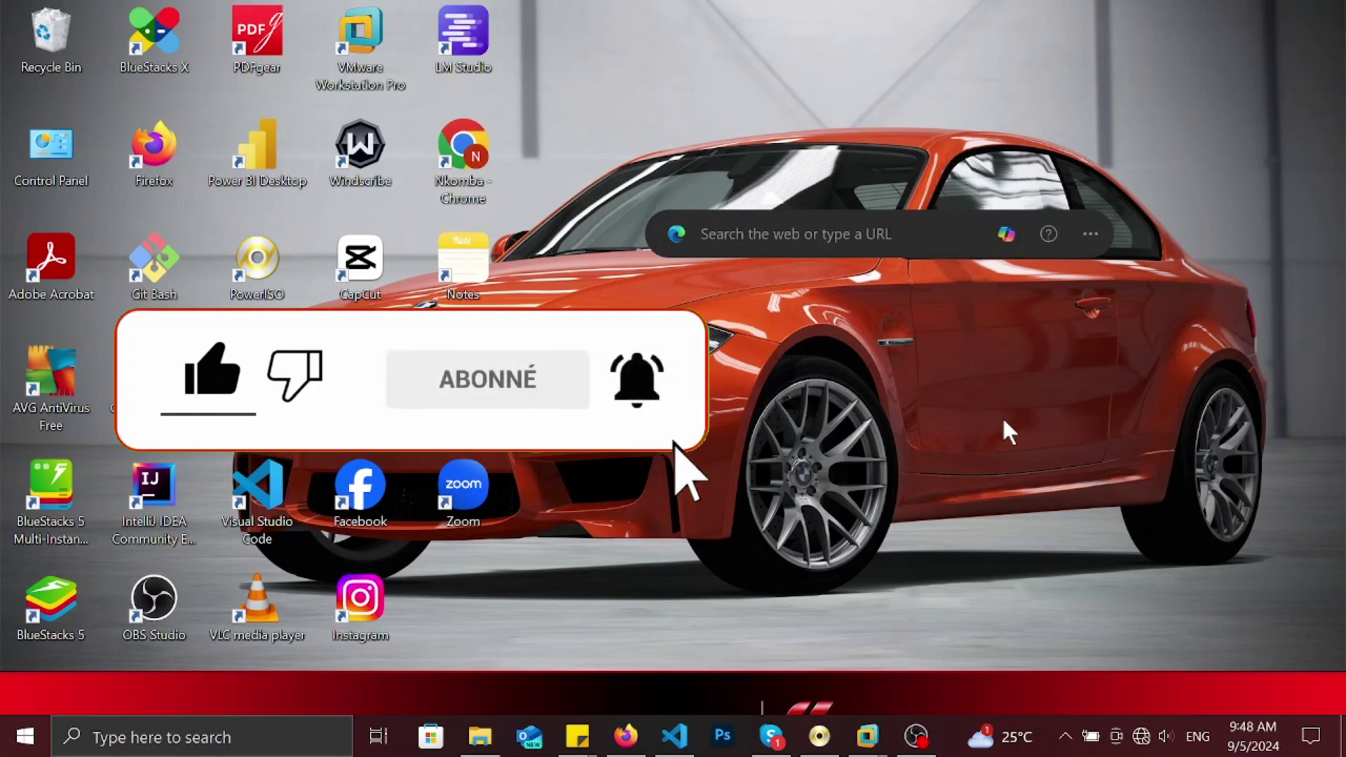
# - Scroll the clubic Windows 10 page down to the 'Télécharger pour Windows' download with 3173 downloads
pyautogui.click(638, 746)
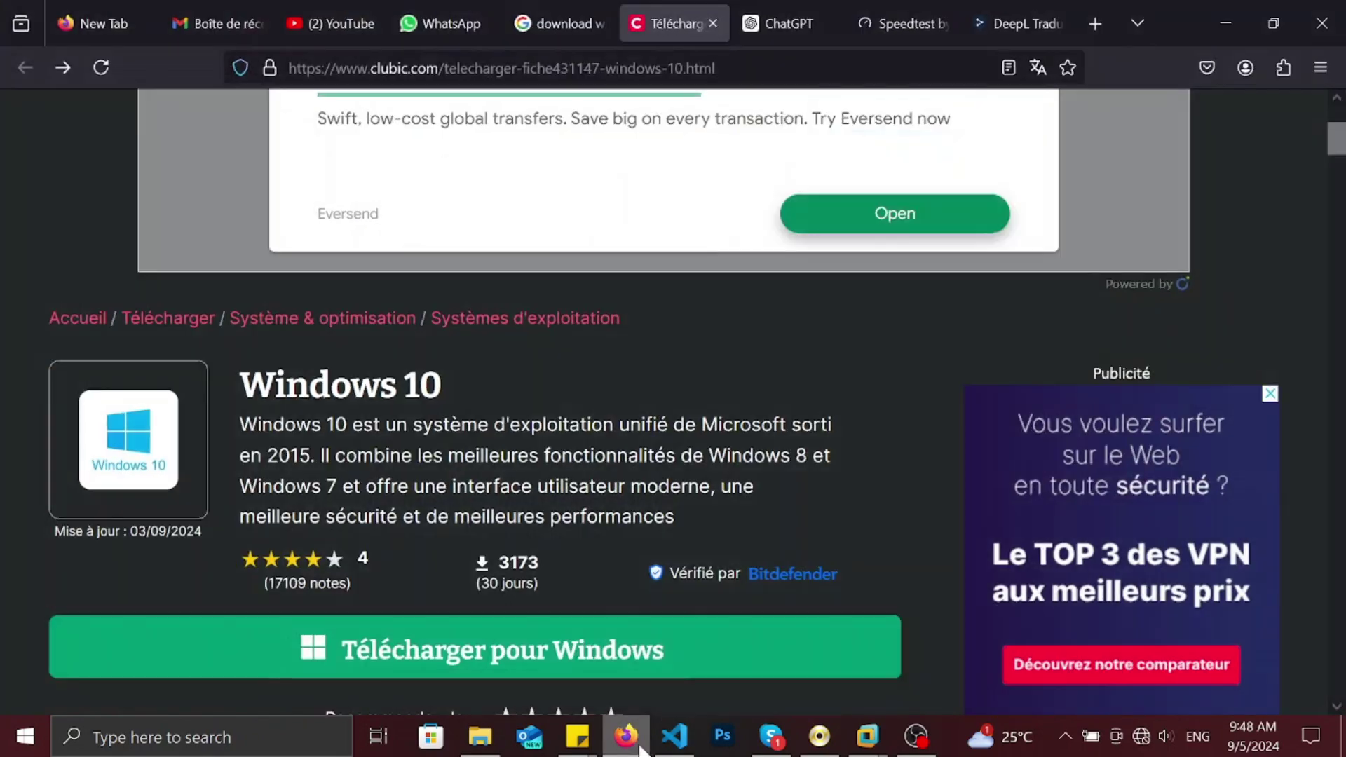
pyautogui.scroll(-2, 931, 451)
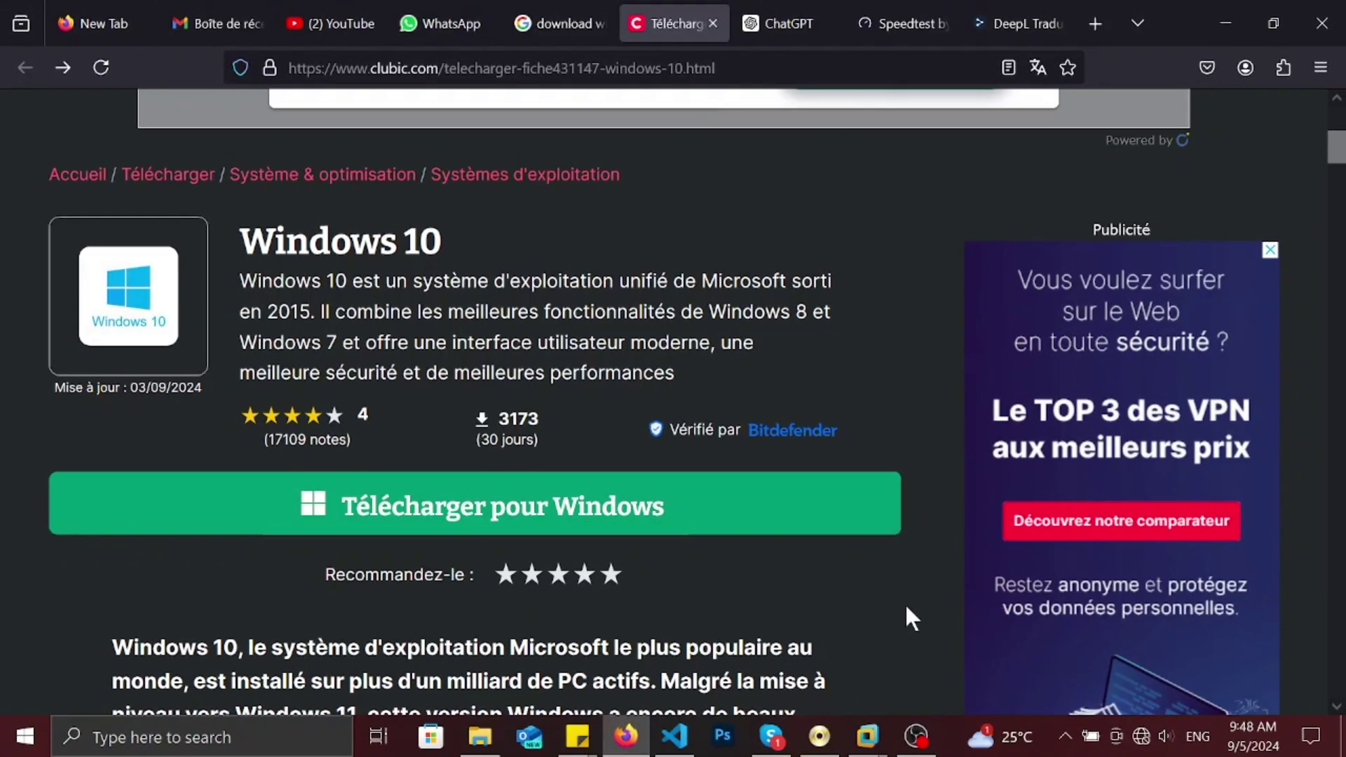
# - Reopen Tools > Create bootable USB drive and browse to the Programs > Systems image folder
pyautogui.click(818, 736)
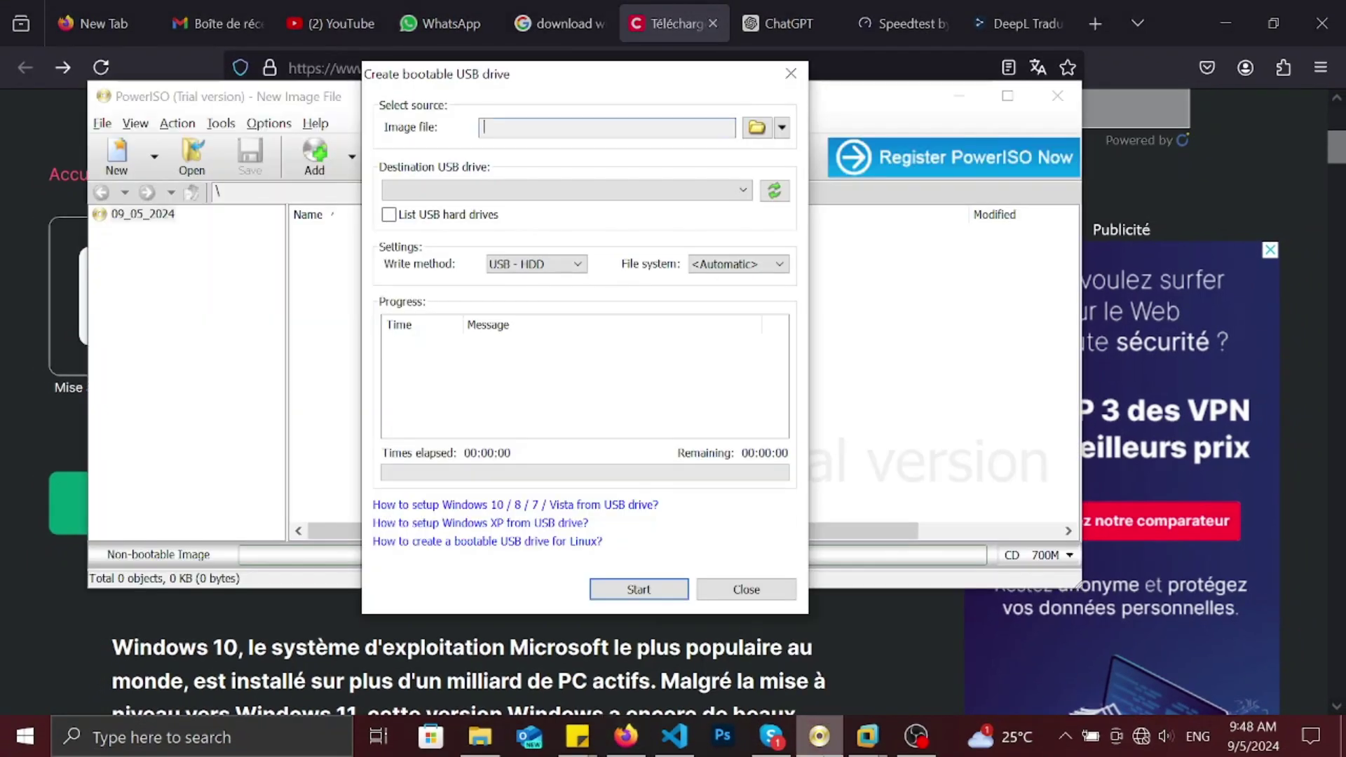
pyautogui.click(746, 591)
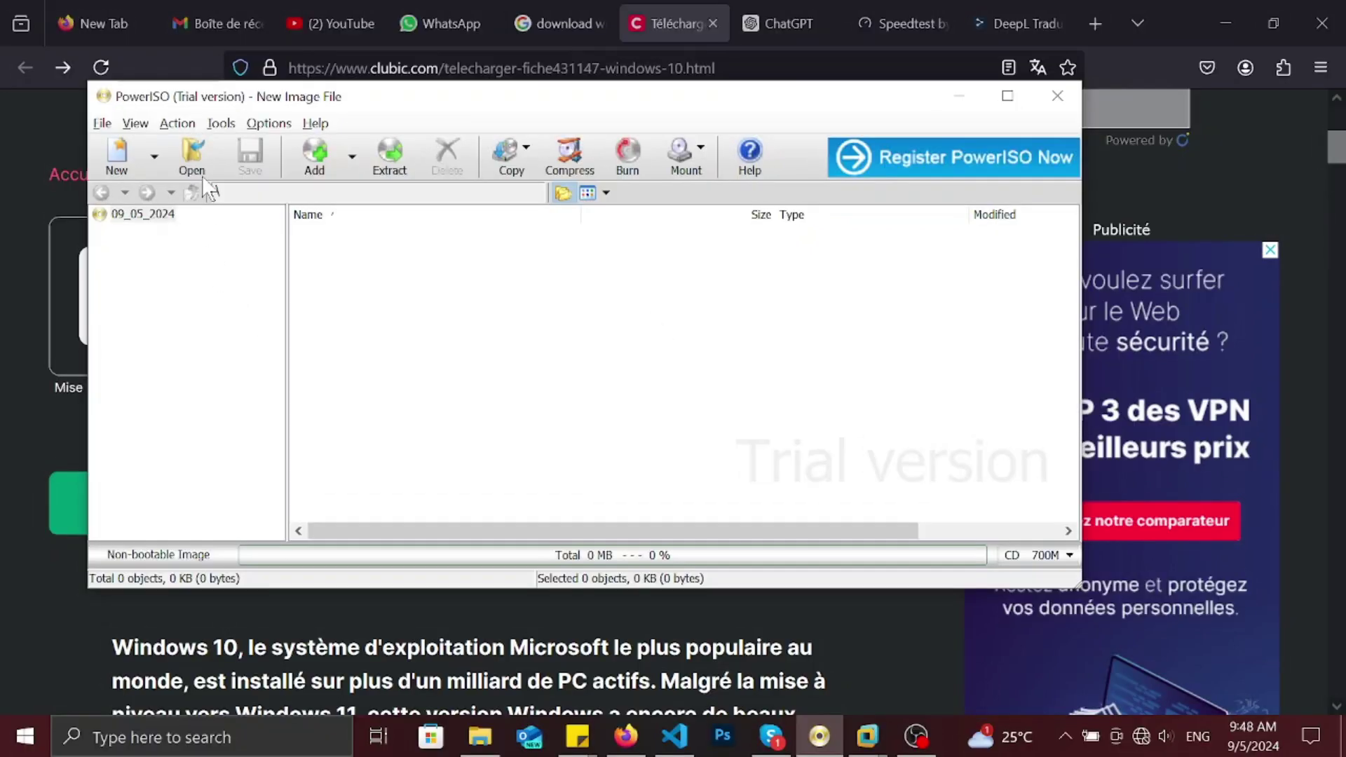
pyautogui.click(221, 127)
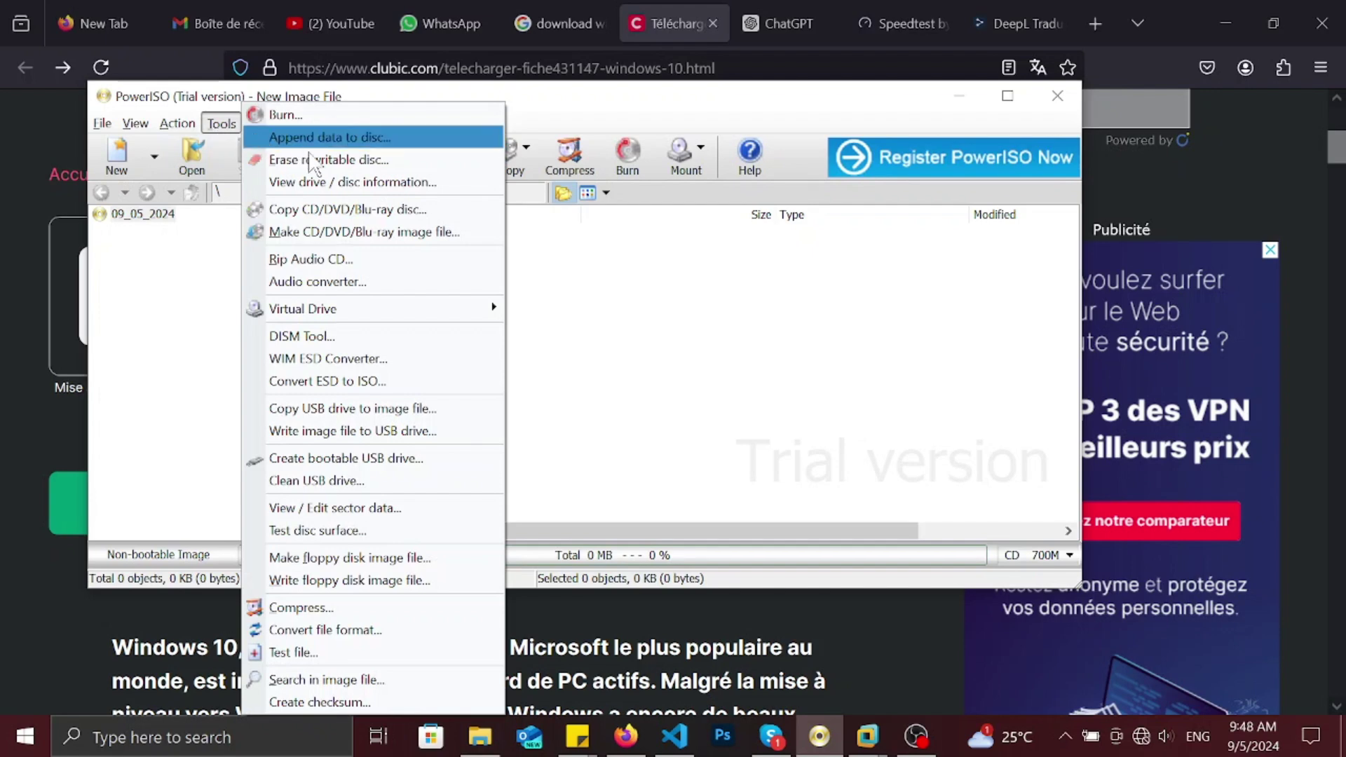
pyautogui.click(411, 458)
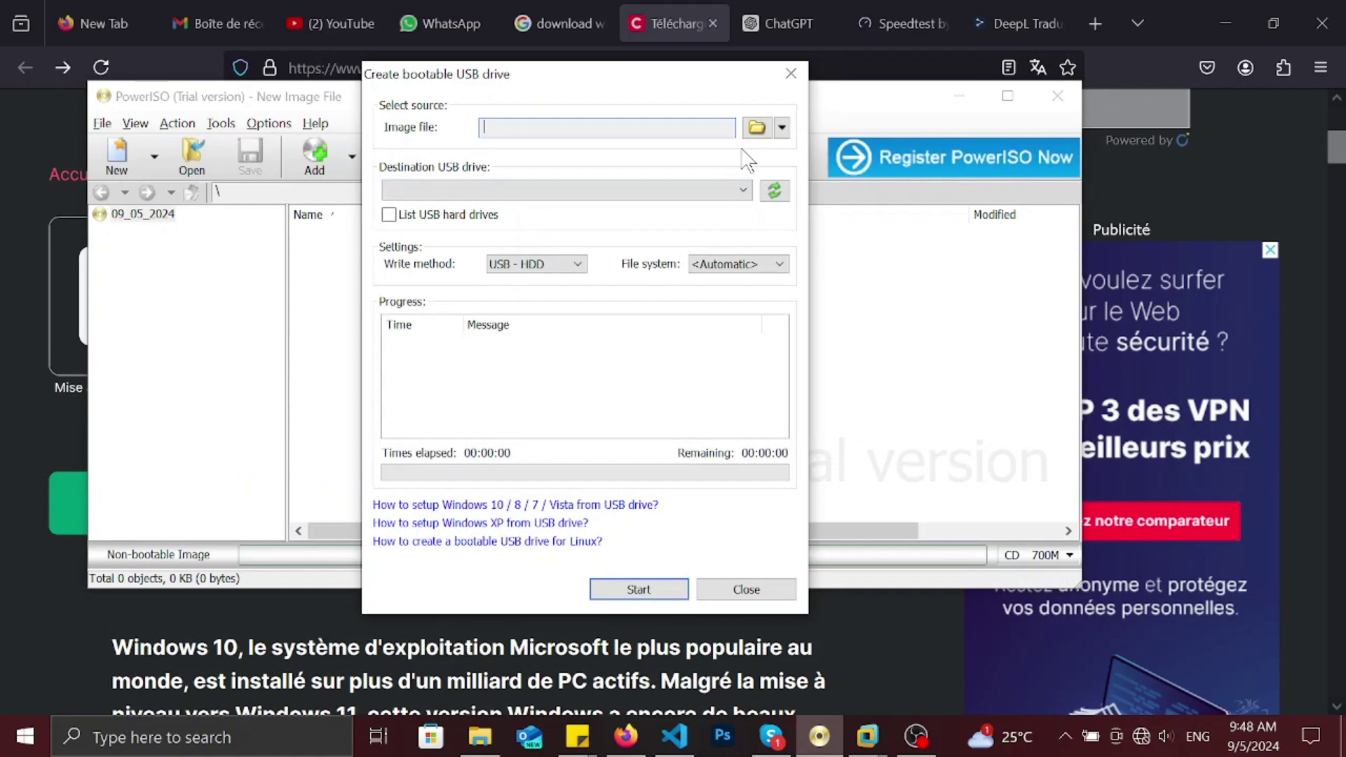
pyautogui.click(761, 130)
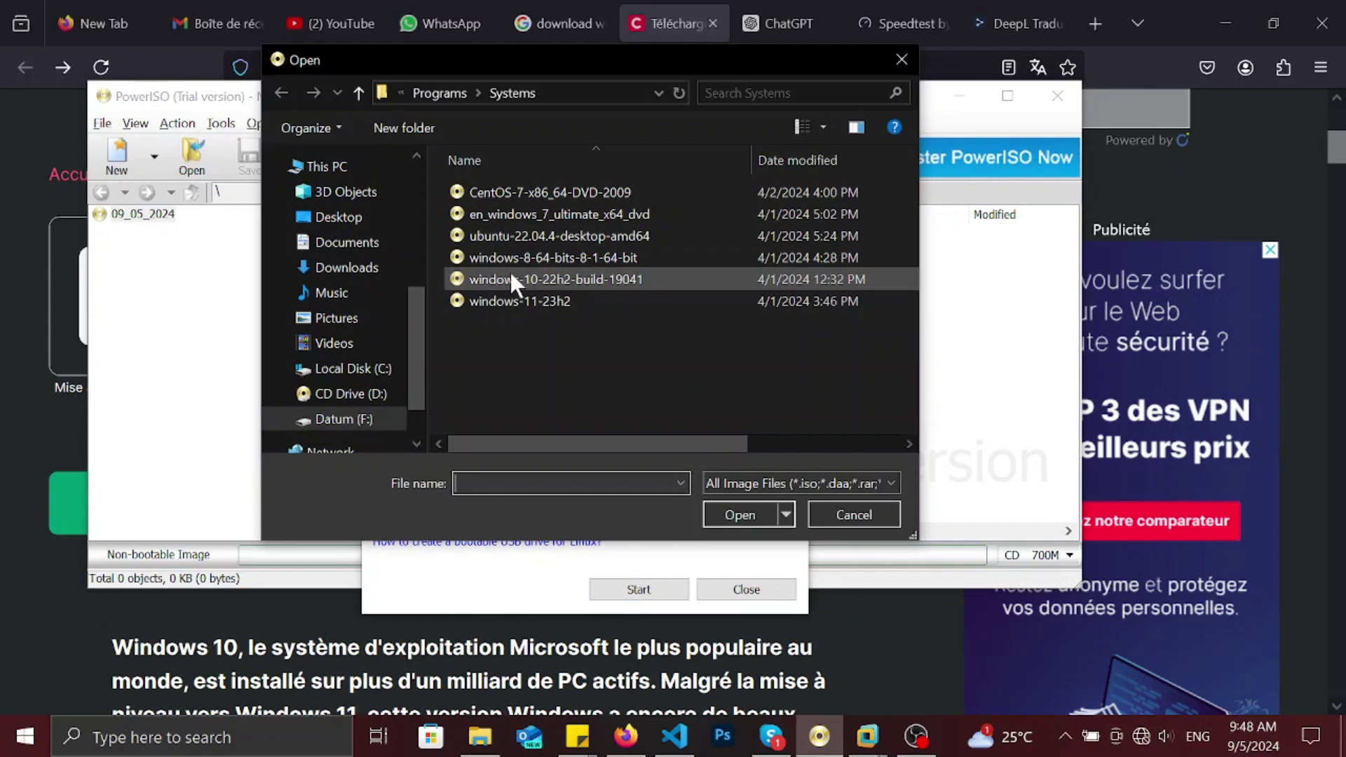
# - Load windows-10-22h2-build-19041 as the image file and start creating the bootable USB drive
pyautogui.click(510, 274)
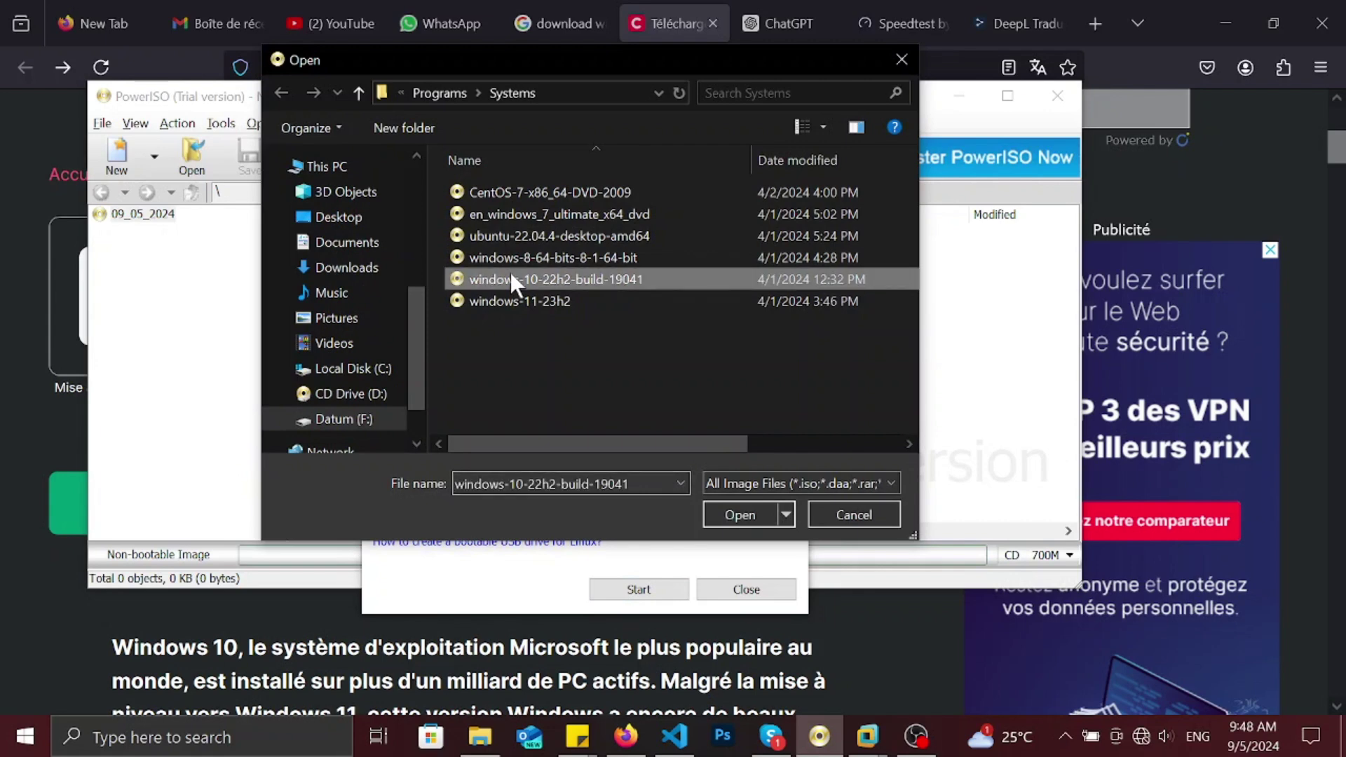
pyautogui.doubleClick(511, 279)
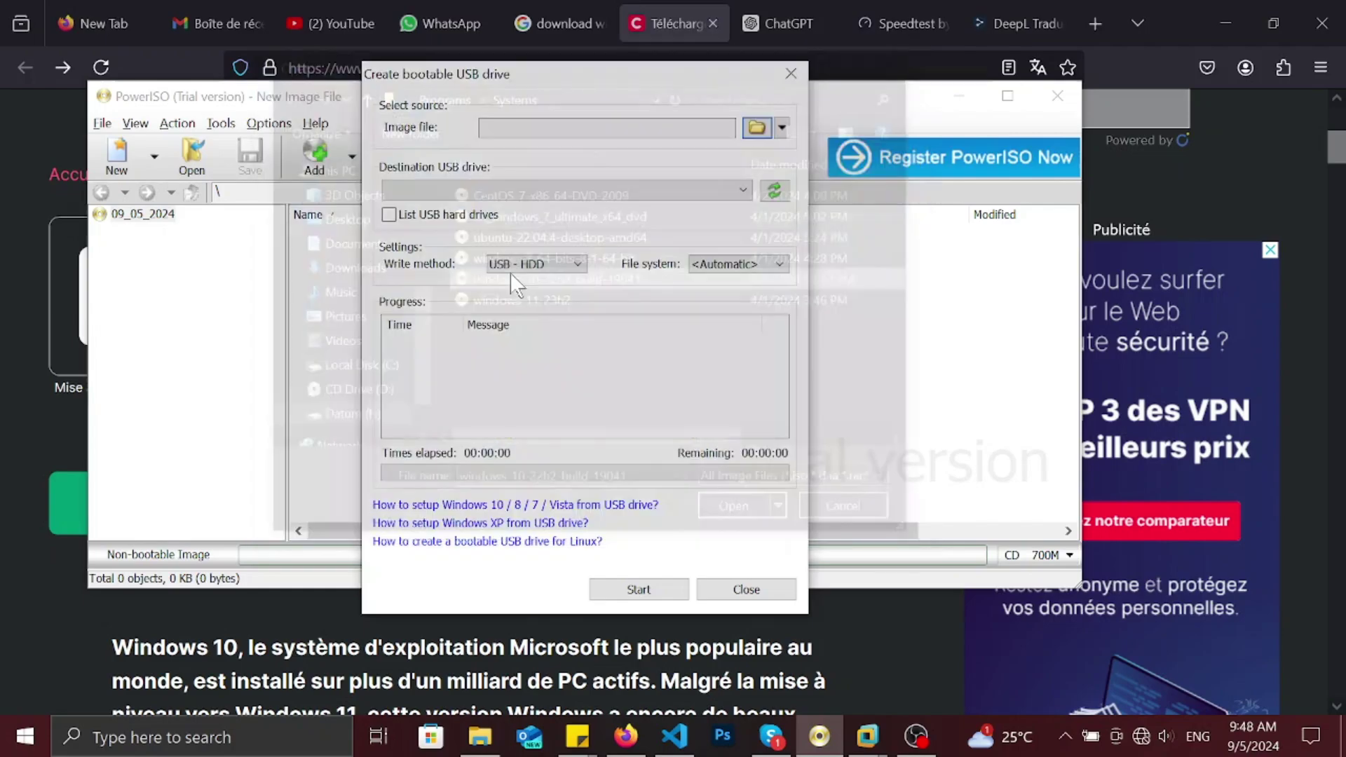
pyautogui.click(833, 368)
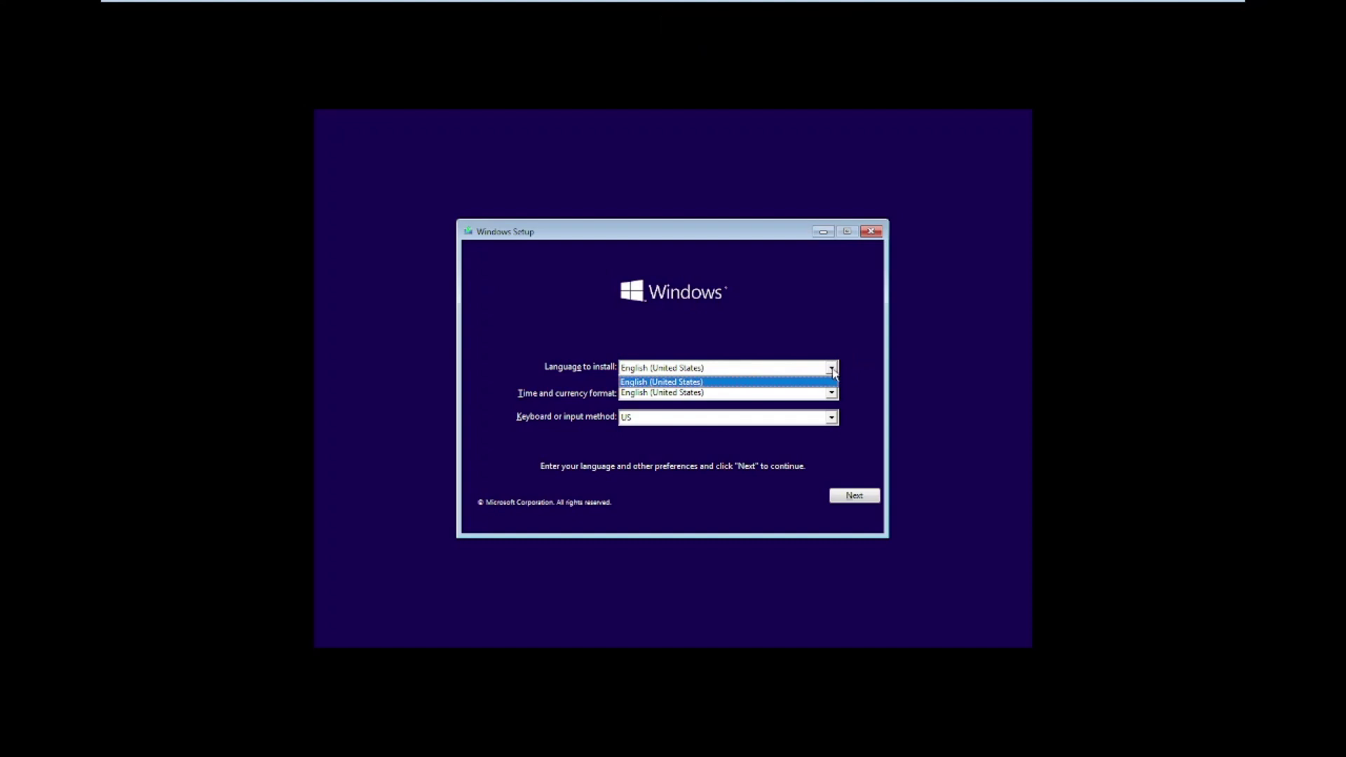
# - Keep English (United States) with a US keyboard and choose Install now
pyautogui.click(832, 369)
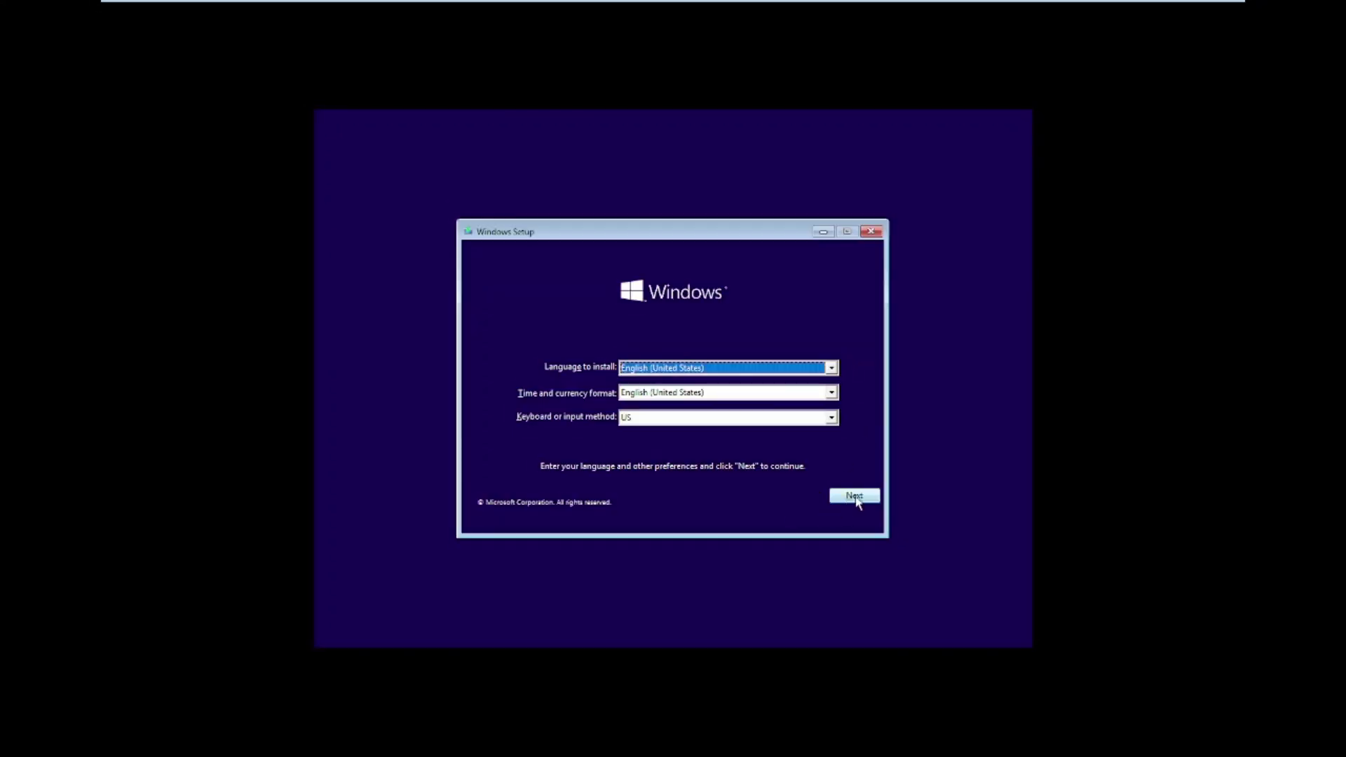
pyautogui.click(854, 496)
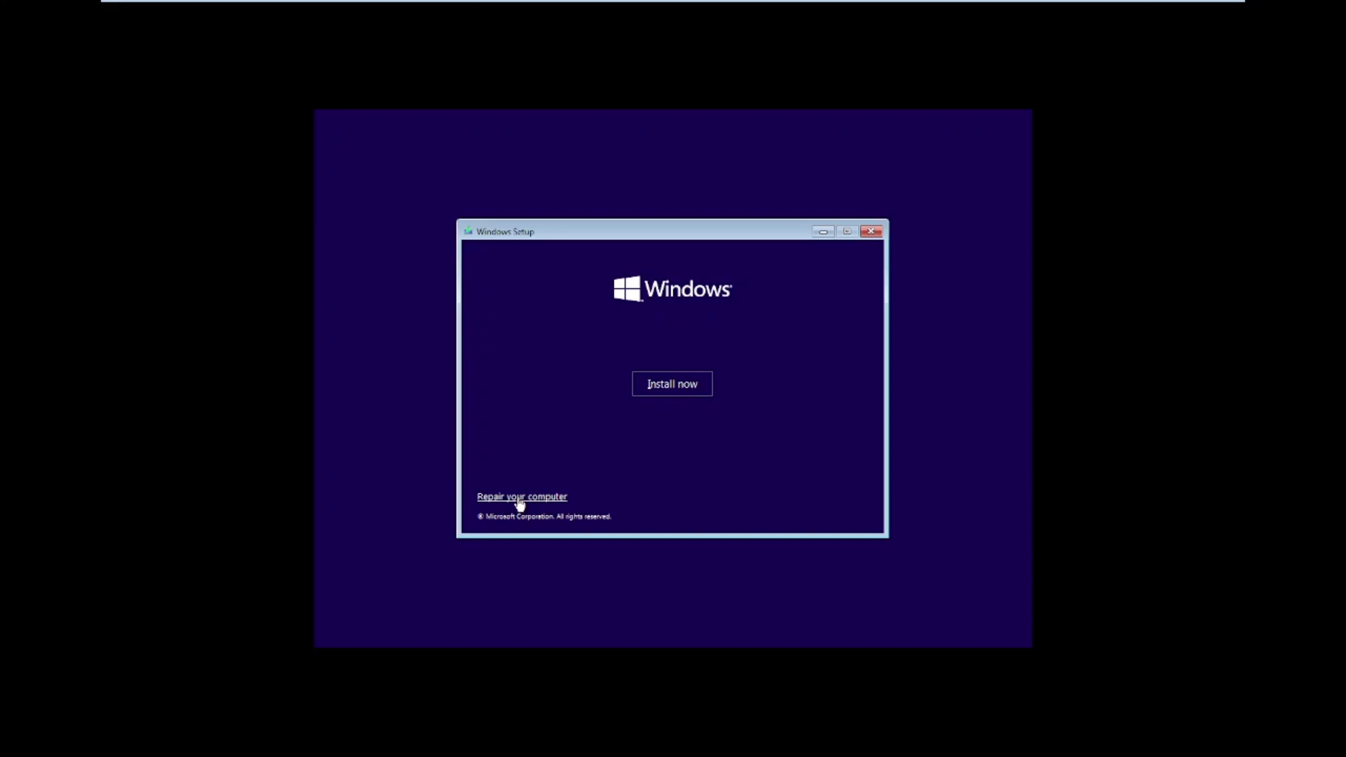
pyautogui.click(665, 389)
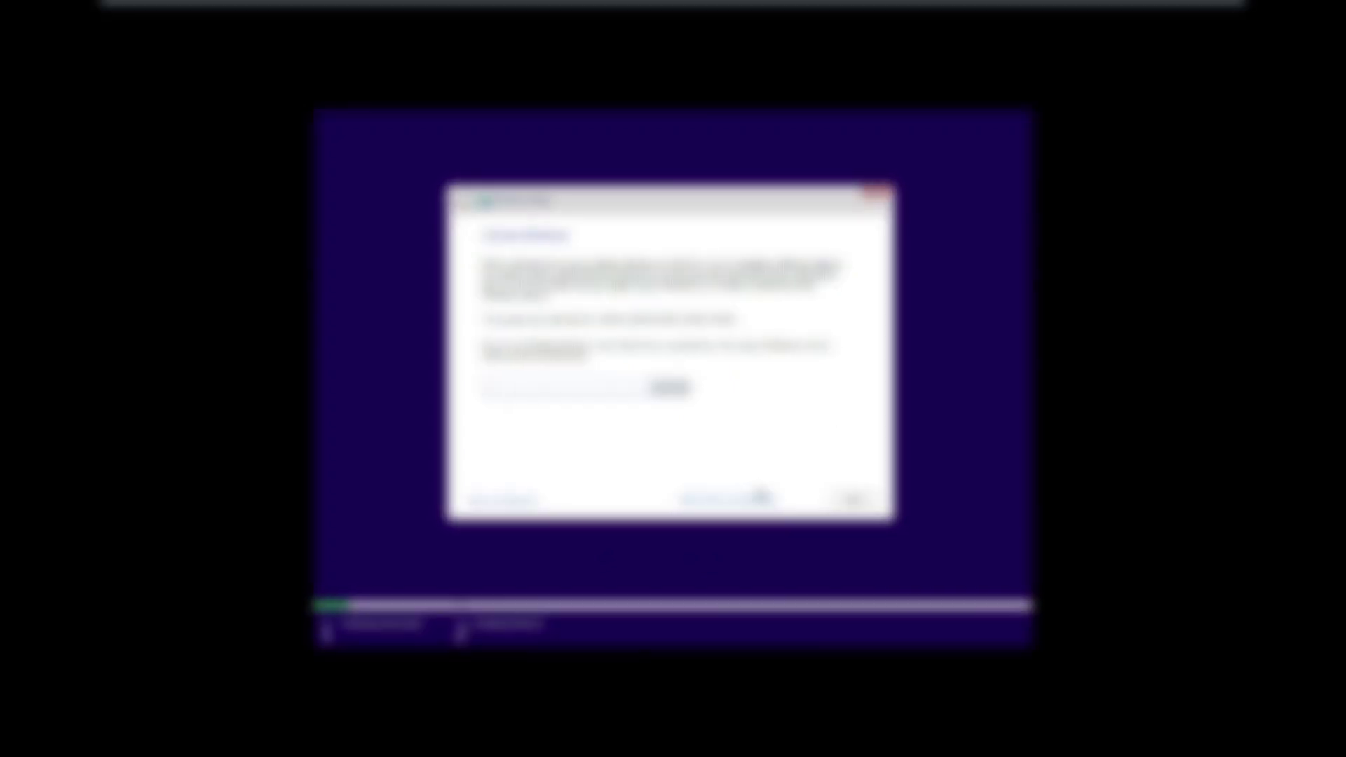
# - Skip the product key, choose Windows 10 Home, and accept the license terms
pyautogui.click(724, 500)
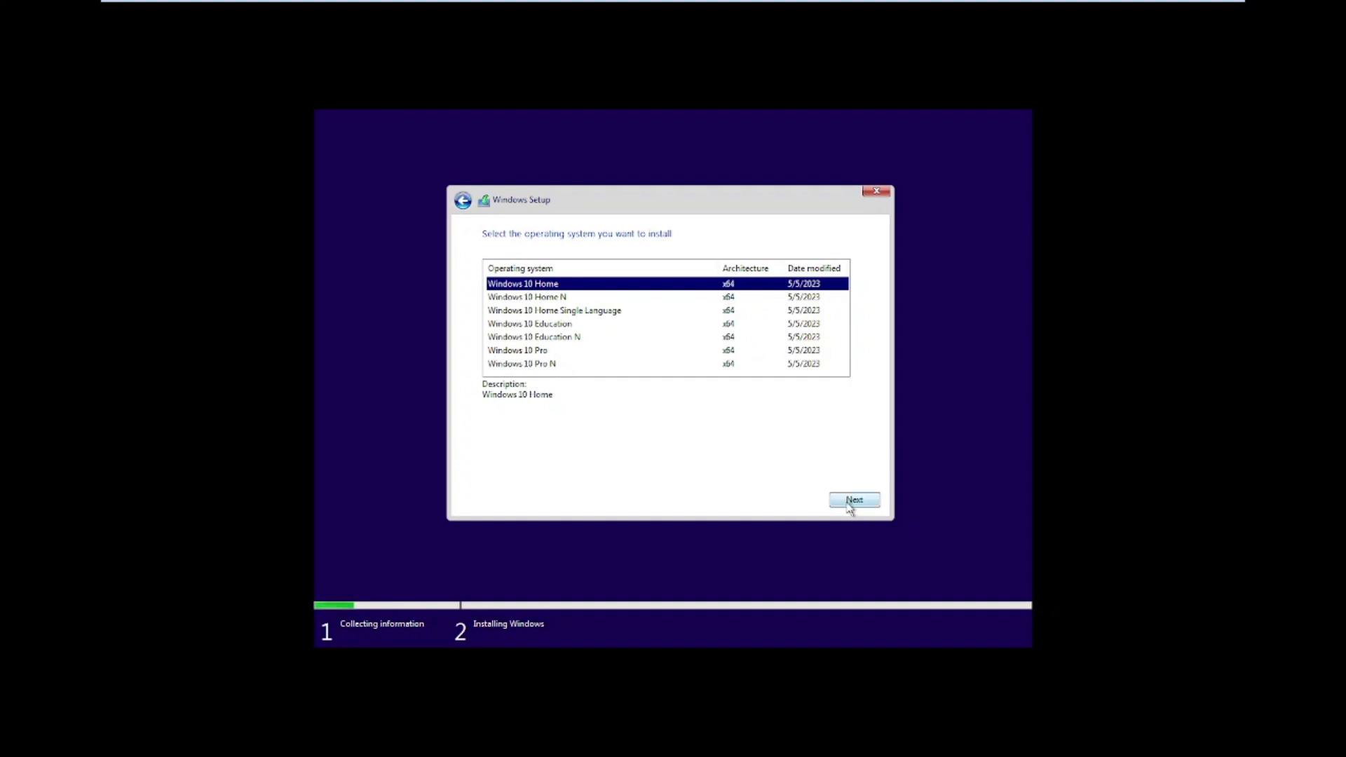
pyautogui.click(848, 505)
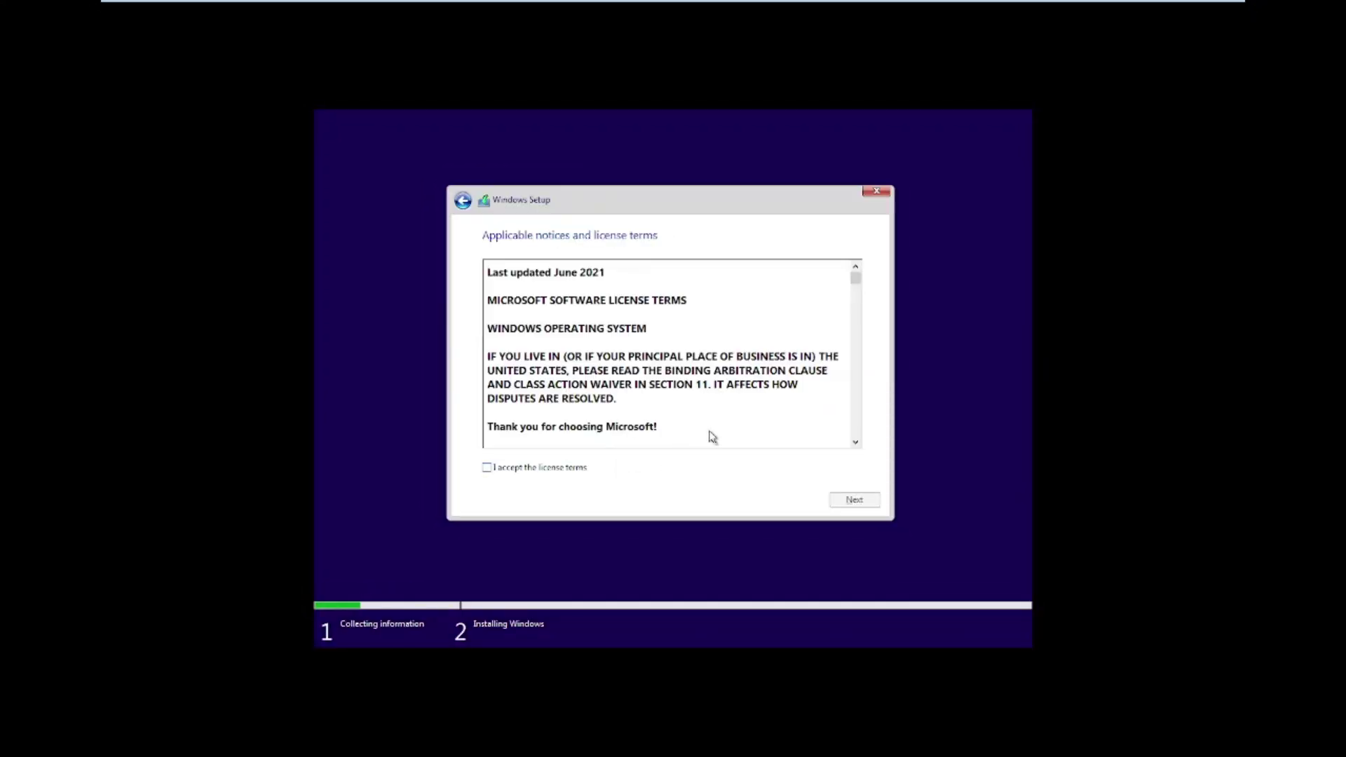
pyautogui.click(485, 470)
pyautogui.moveTo(856, 279); pyautogui.dragTo(856, 293)
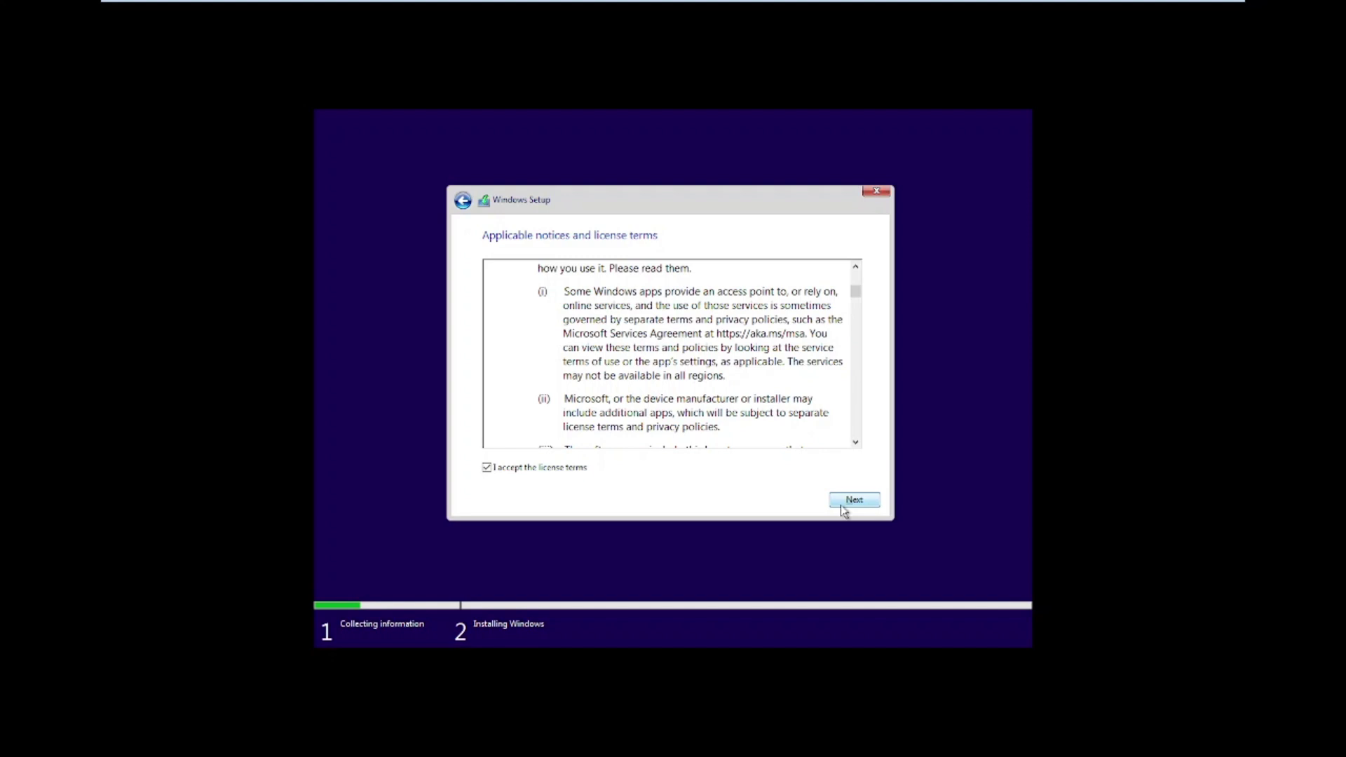
pyautogui.click(841, 504)
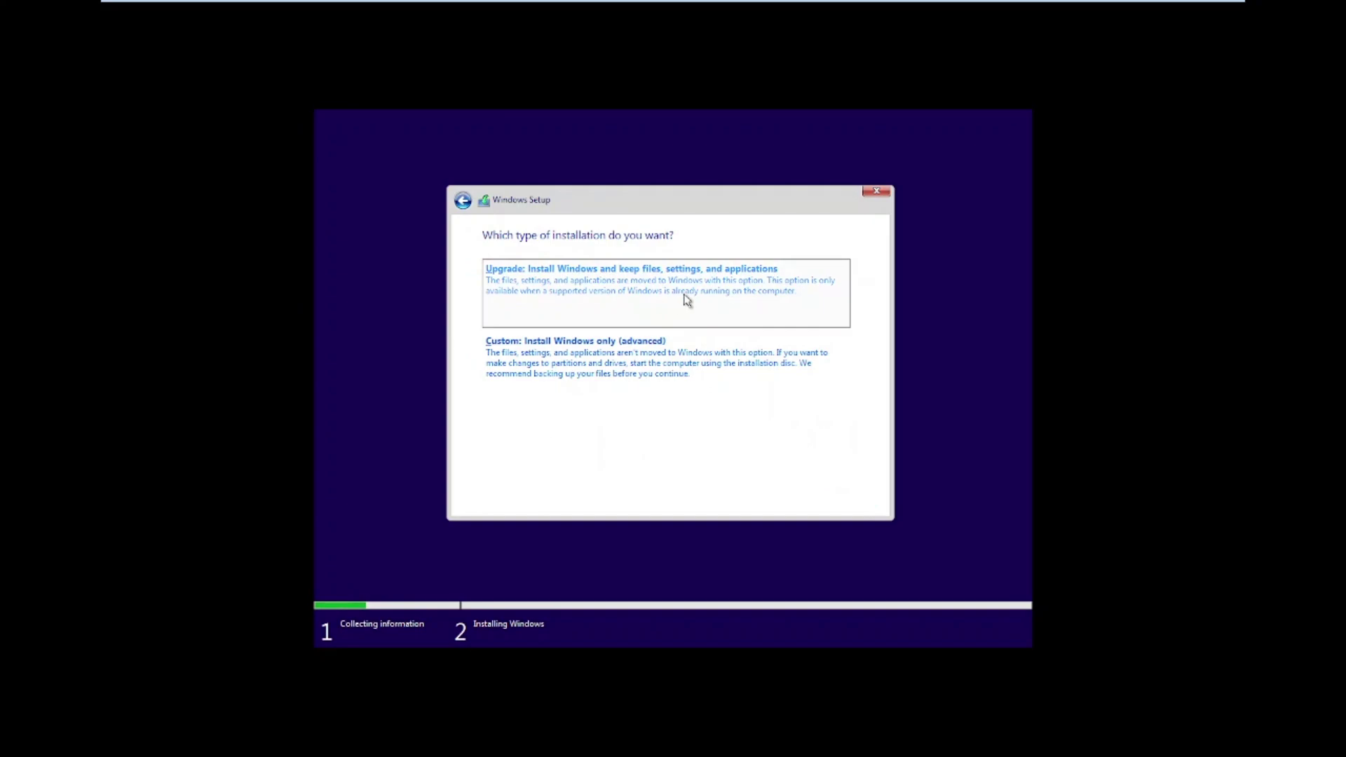
# - Choose Custom: Install Windows only (advanced) and let installation finish to the Welcome screen
pyautogui.click(649, 355)
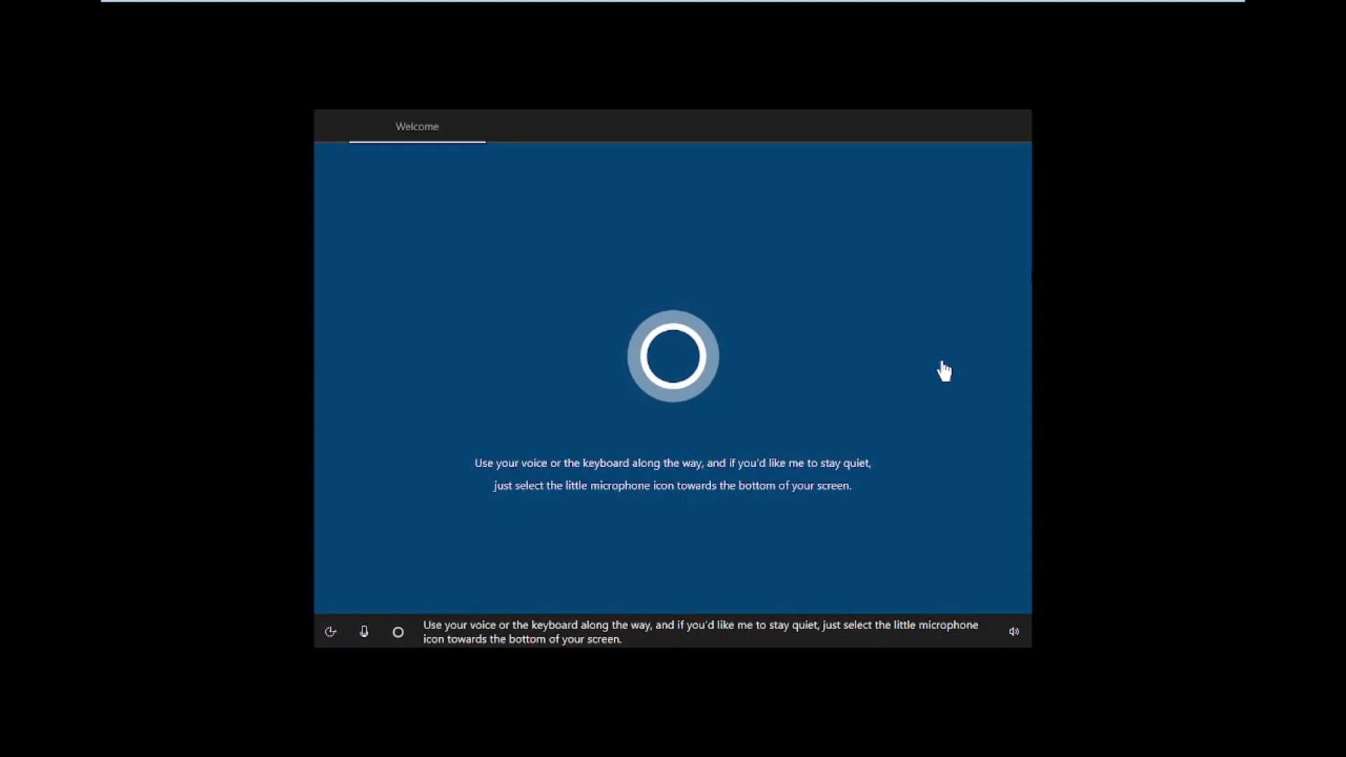
# - Confirm United States as the region, then choose no internet and limited offline setup
pyautogui.click(943, 362)
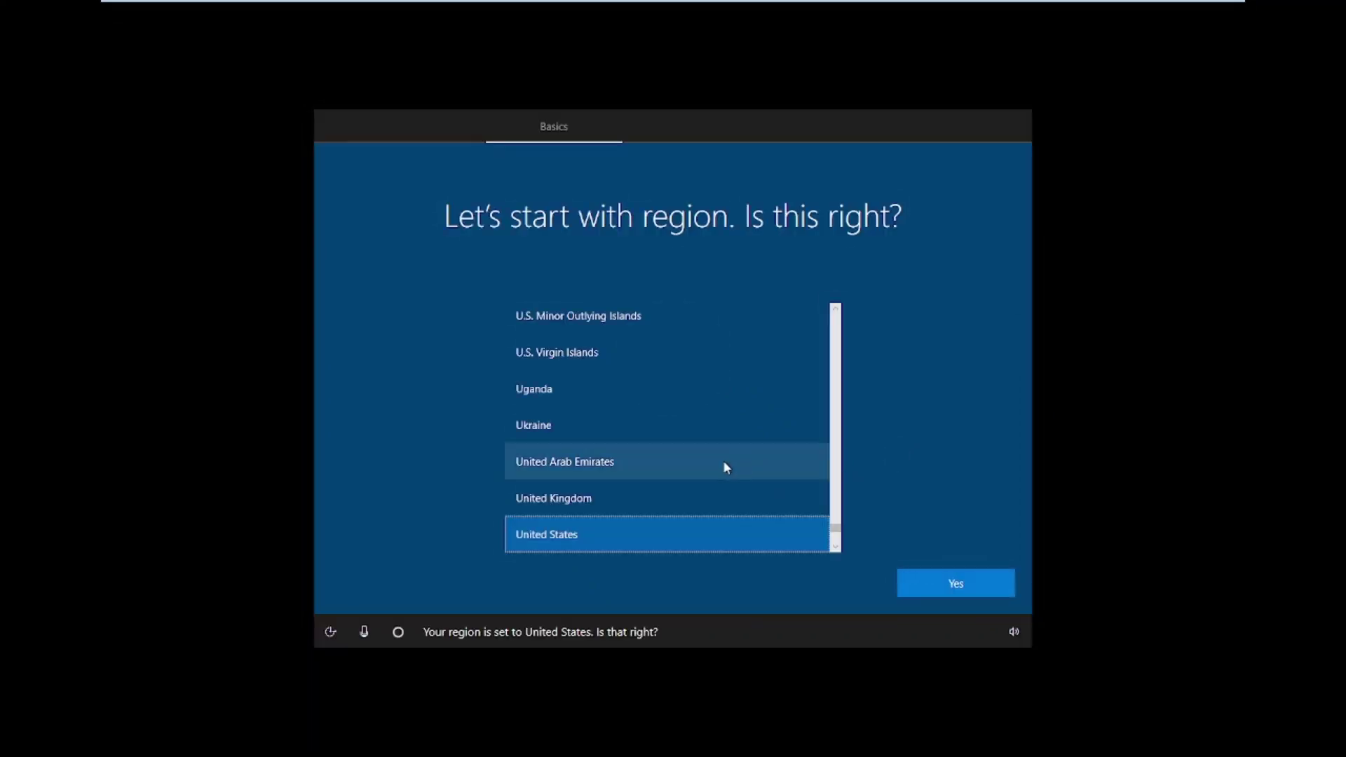
pyautogui.click(955, 583)
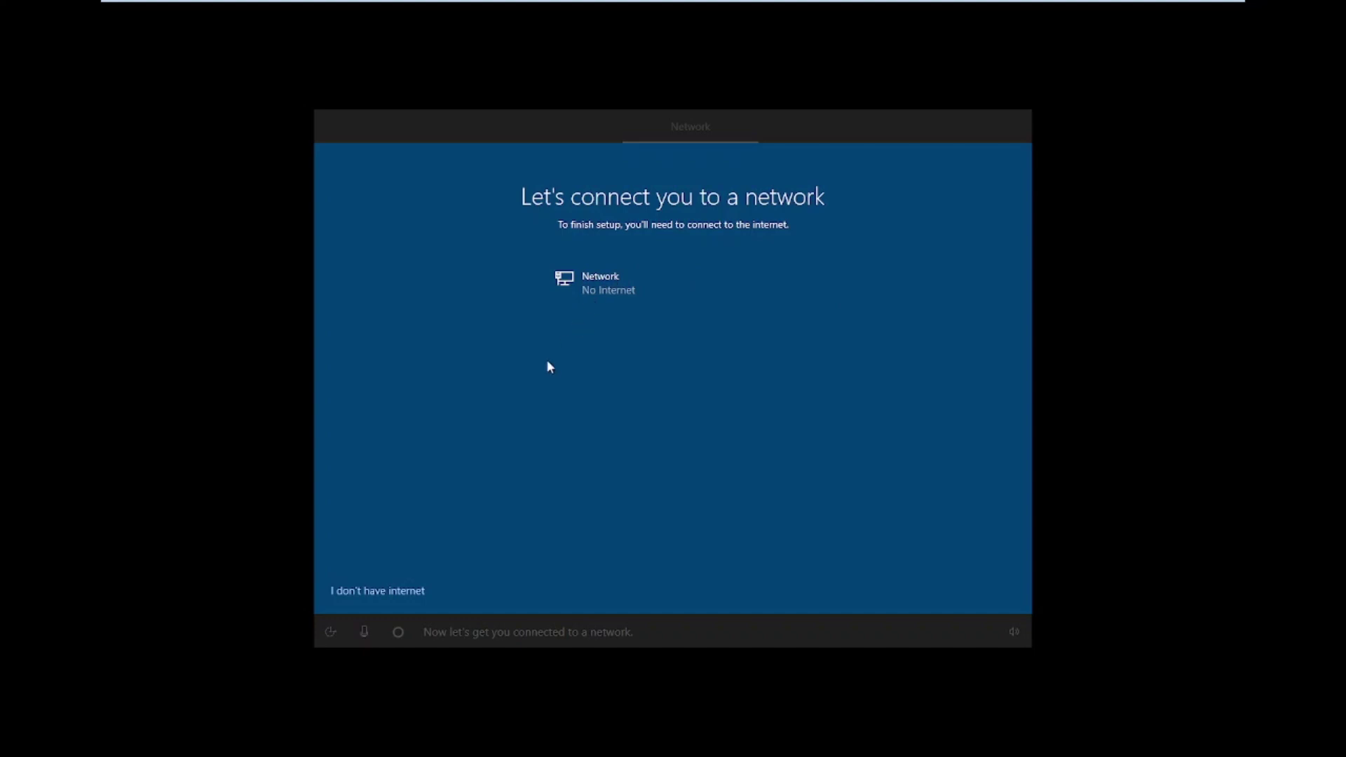
pyautogui.click(369, 593)
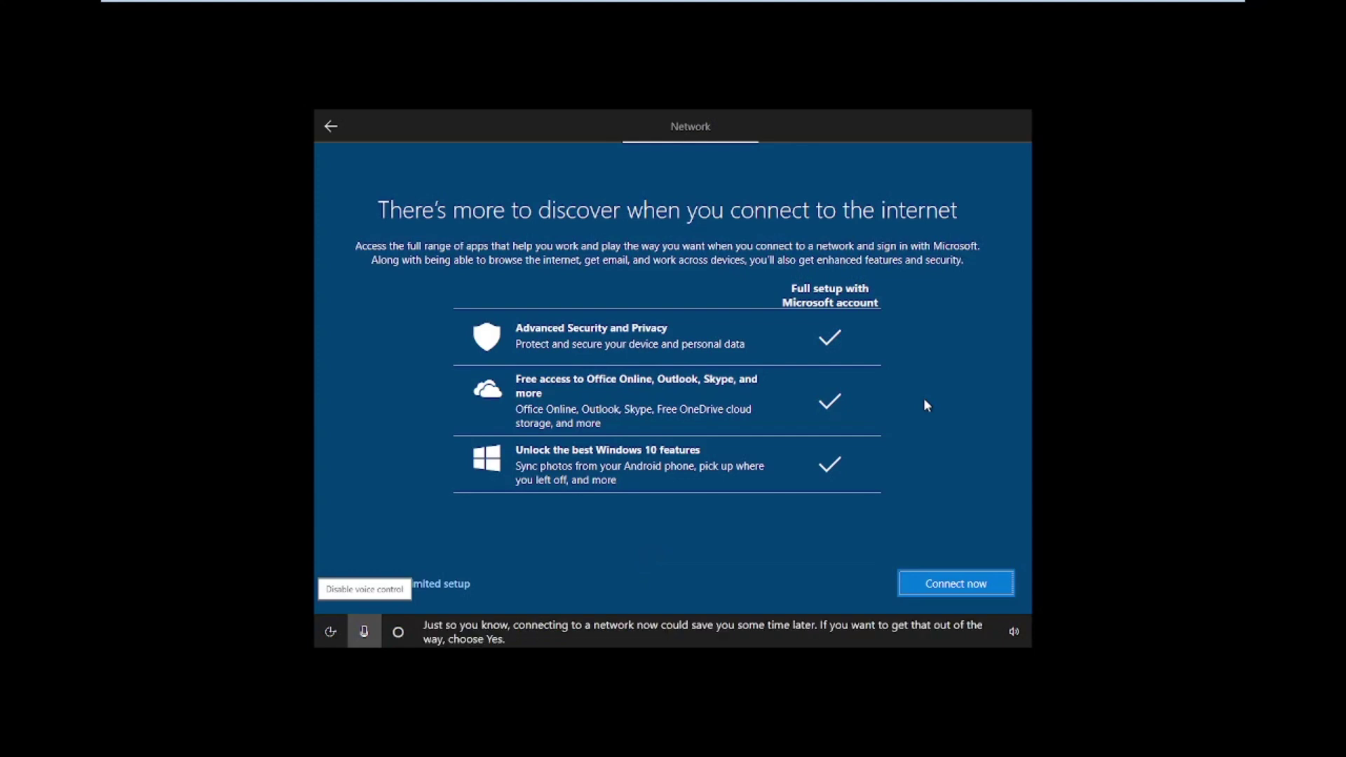
pyautogui.click(459, 587)
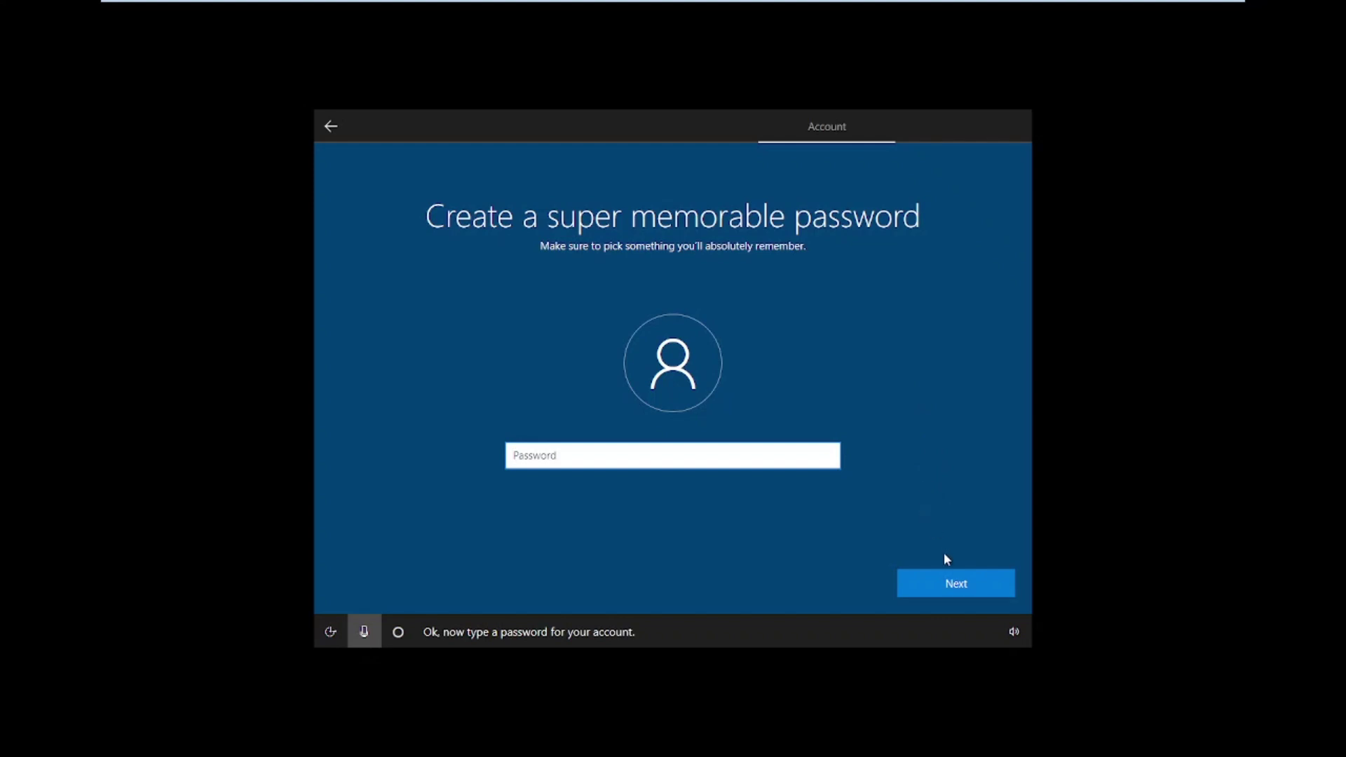
# - Set and confirm the new account password
pyautogui.click(946, 586)
pyautogui.write('12')
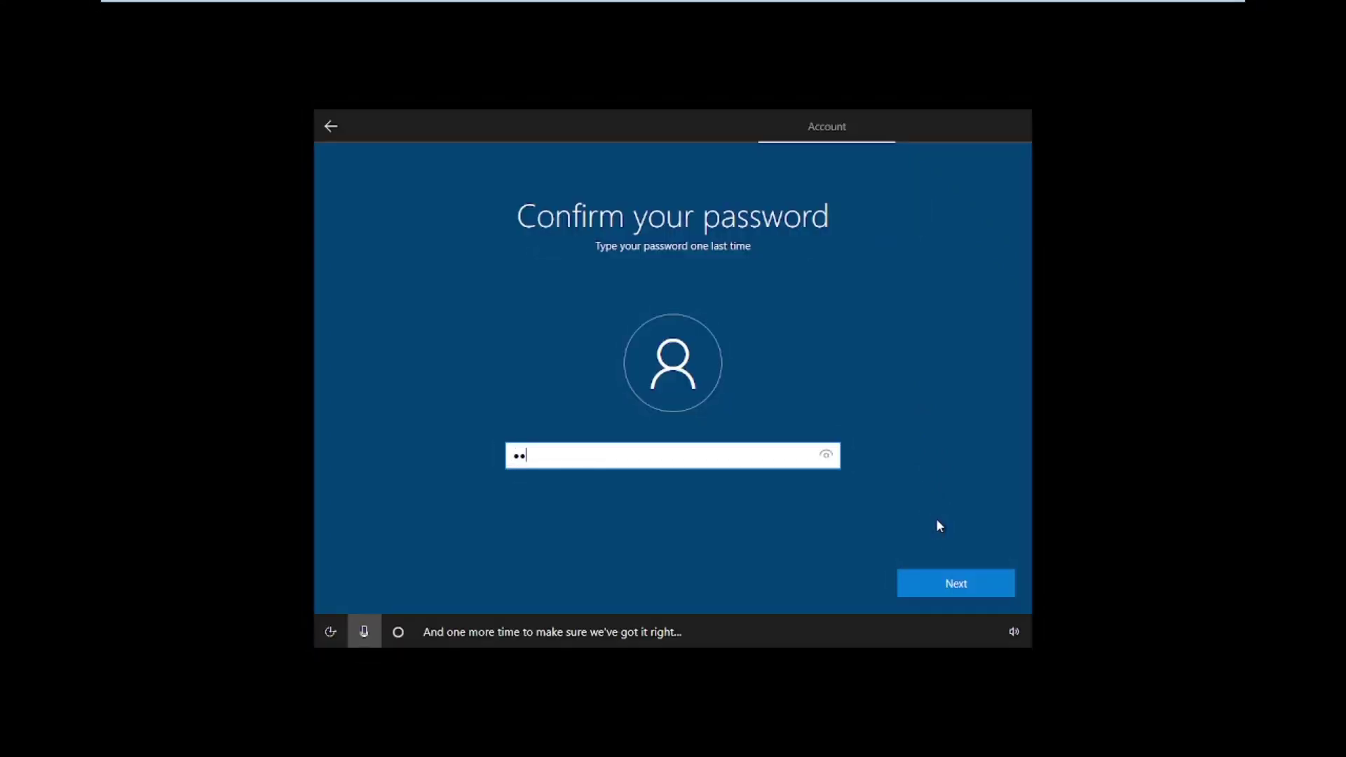
pyautogui.write('3456')
pyautogui.press('Return')
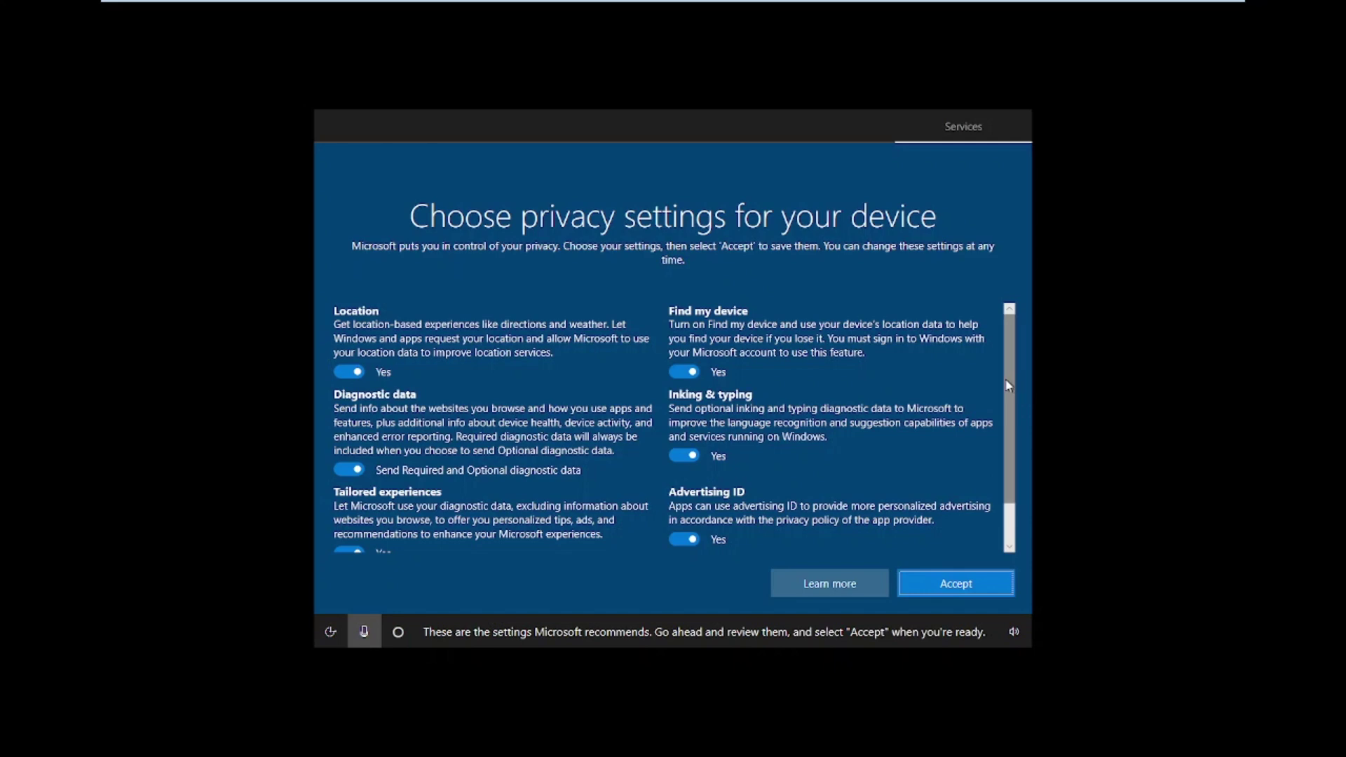
# - Accept the recommended privacy settings and finish setup to the new desktop
pyautogui.click(938, 597)
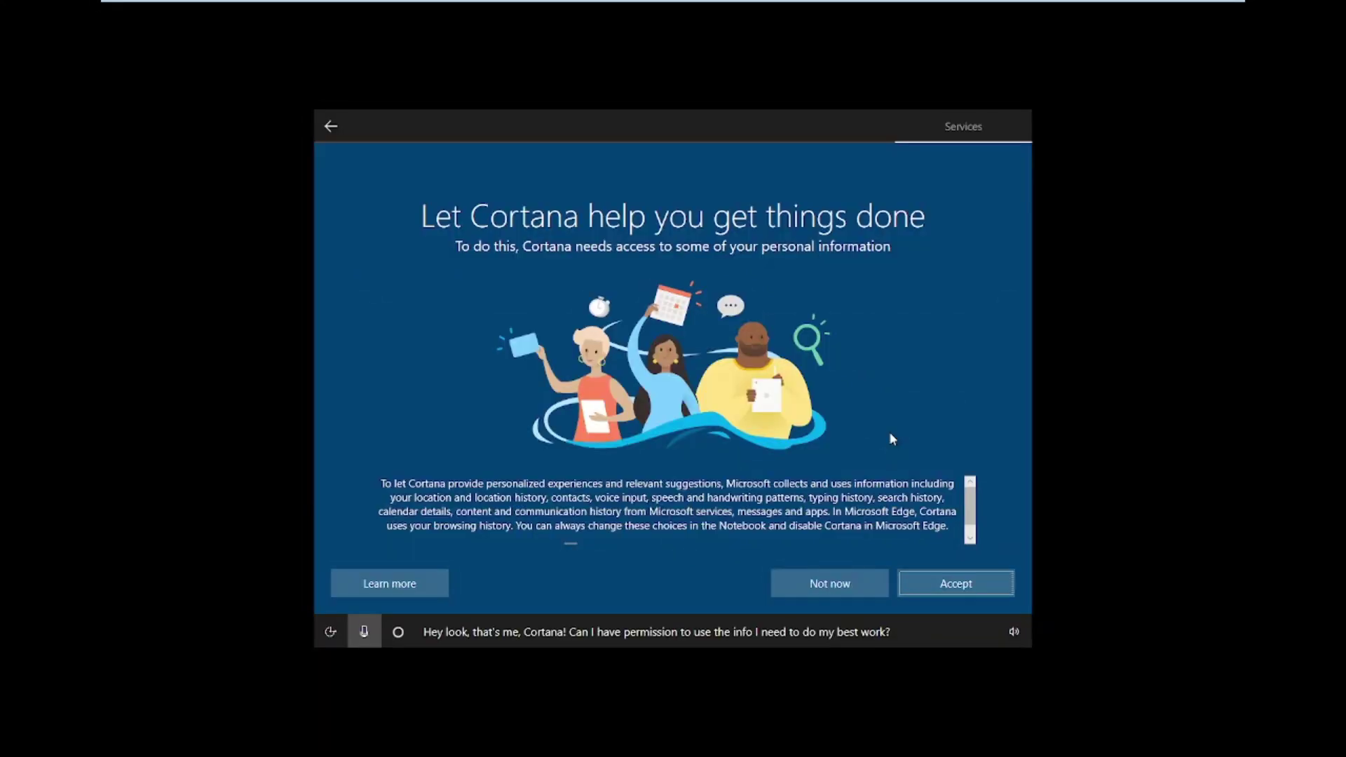
pyautogui.scroll(-3, 967, 515)
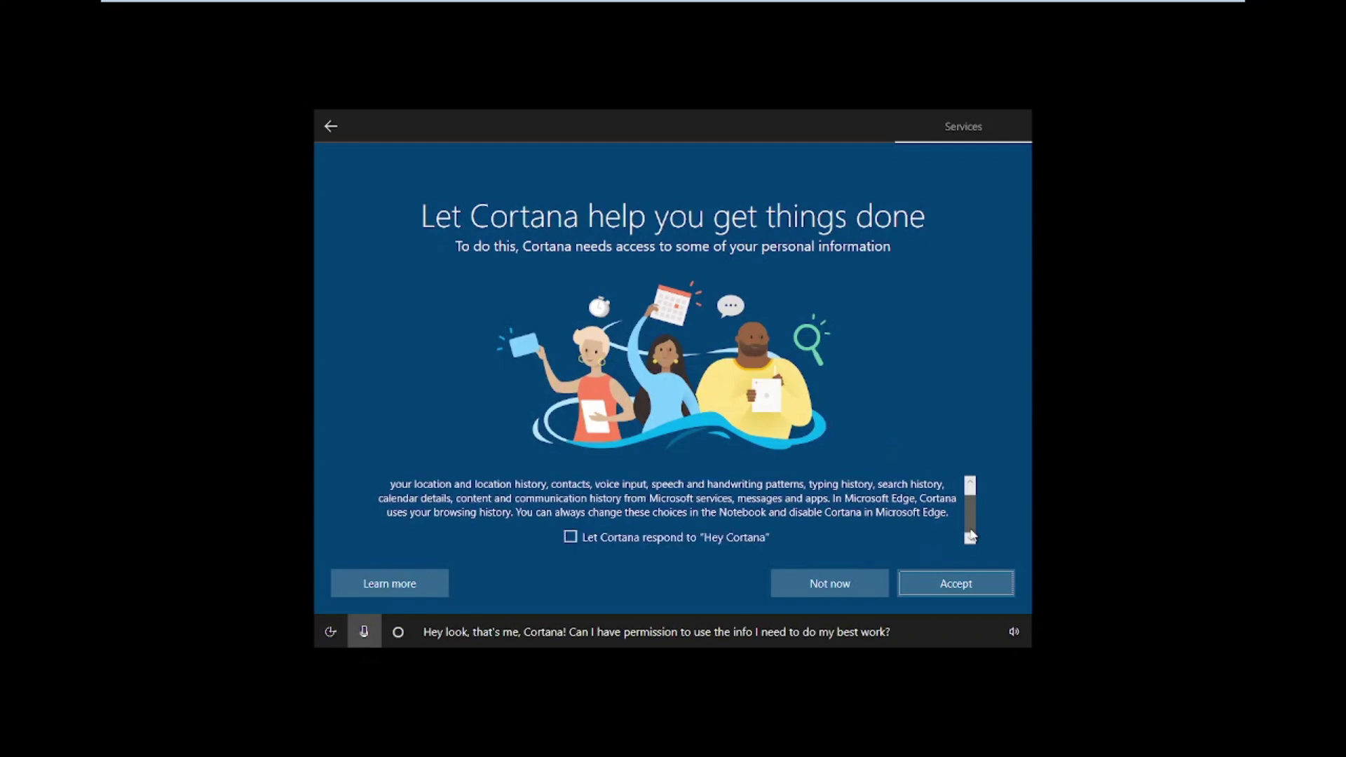
pyautogui.scroll(3, 813, 509)
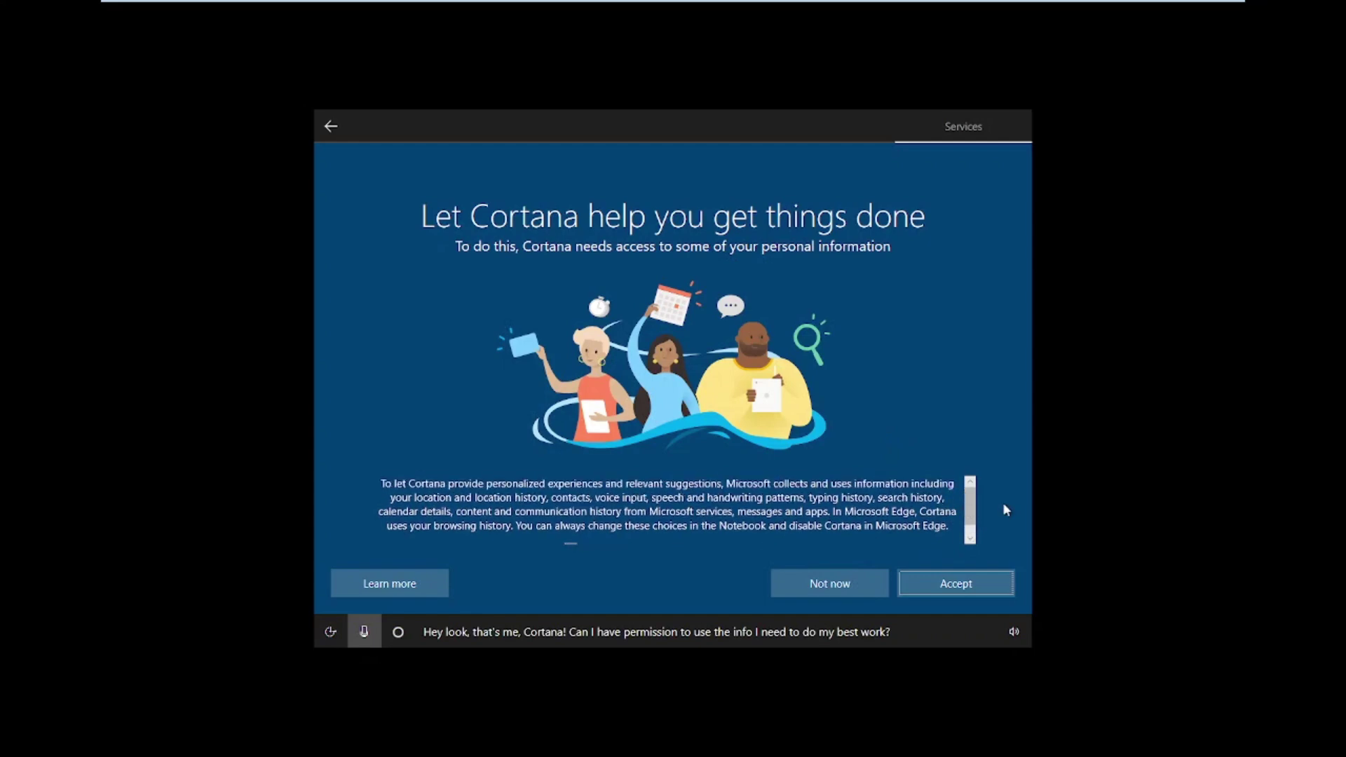
pyautogui.scroll(-2, 971, 509)
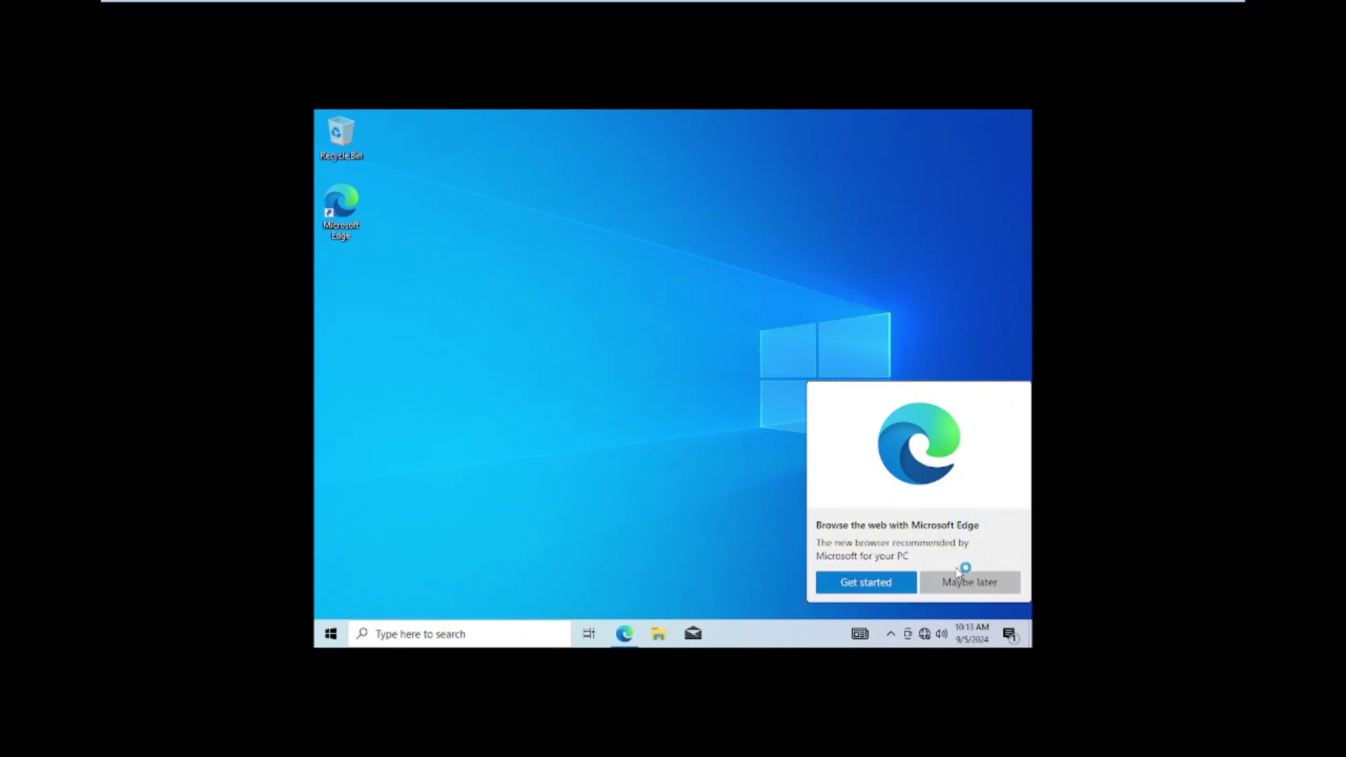
# - Dismiss the Microsoft Edge prompt with Maybe later, then close the desktop context menu
pyautogui.click(959, 578)
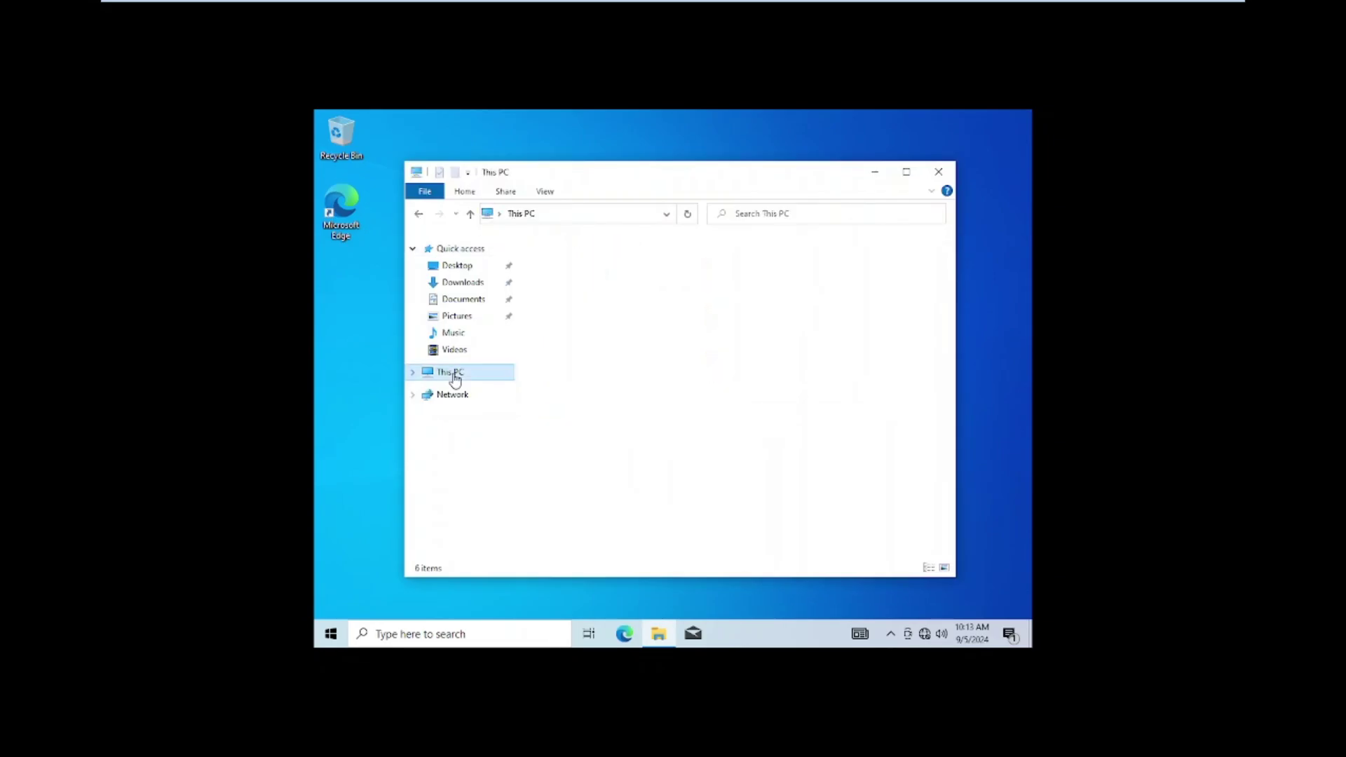
pyautogui.rightClick(626, 506)
pyautogui.click(753, 509)
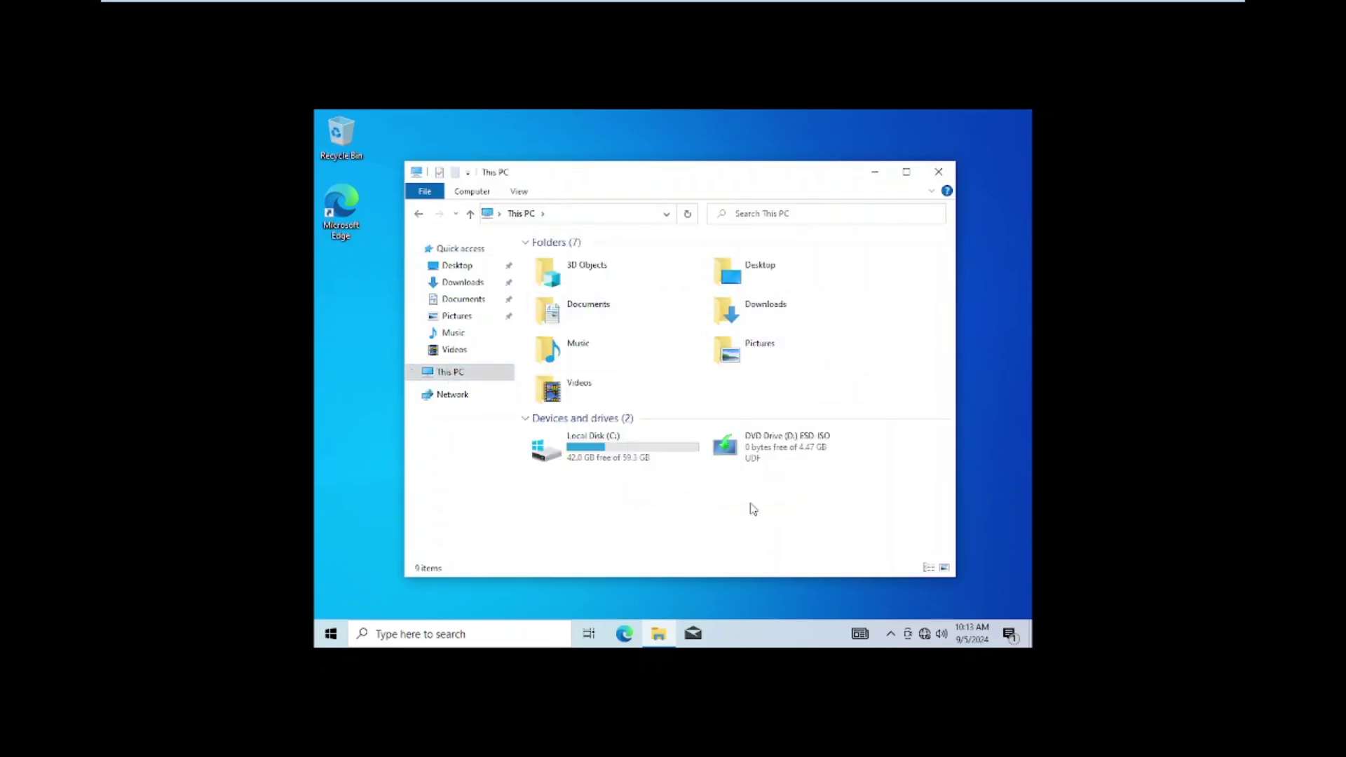